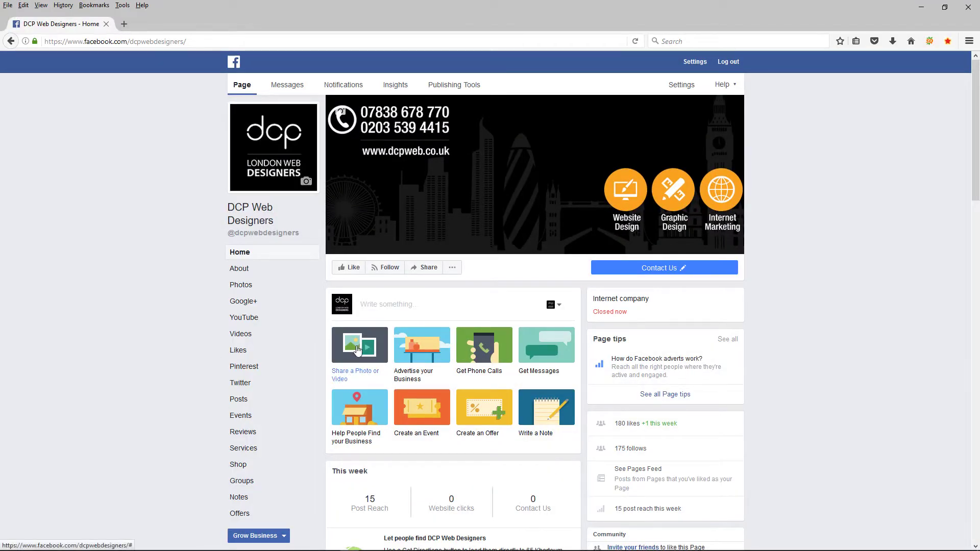
Create a photo album on the page from all Logo Design images, excluding the 'done' folder
click(356, 345)
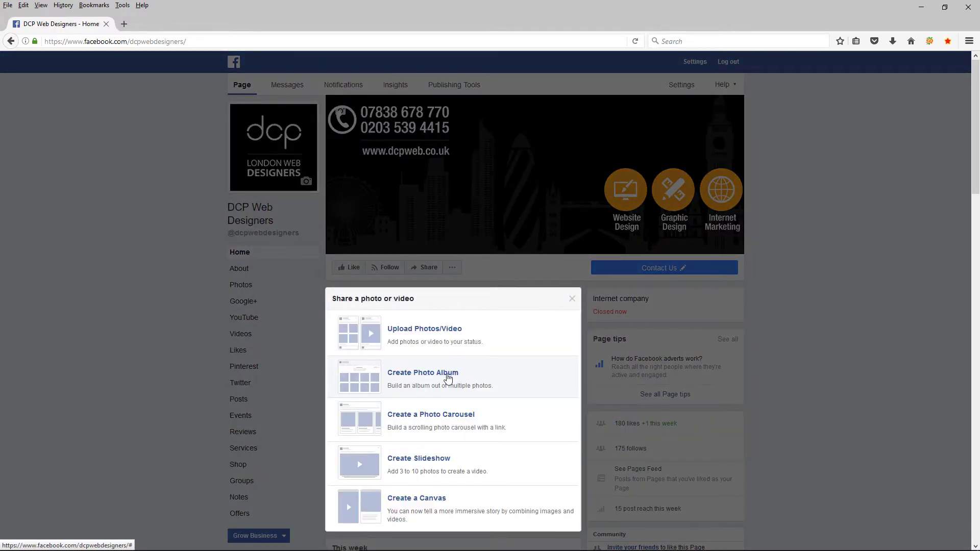
click(448, 377)
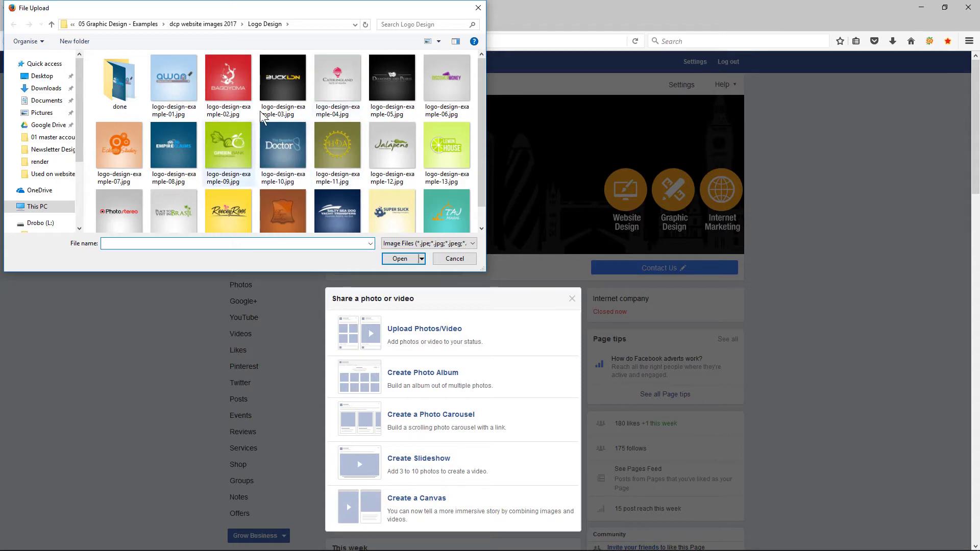
click(289, 163)
key(ctrl+a)
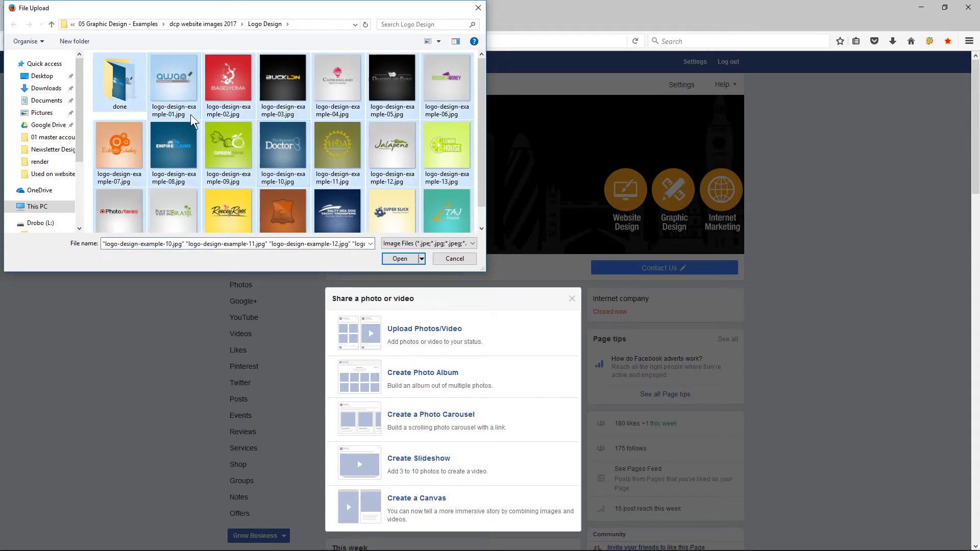
ctrl+click(120, 81)
scroll(119, 81, down, 1)
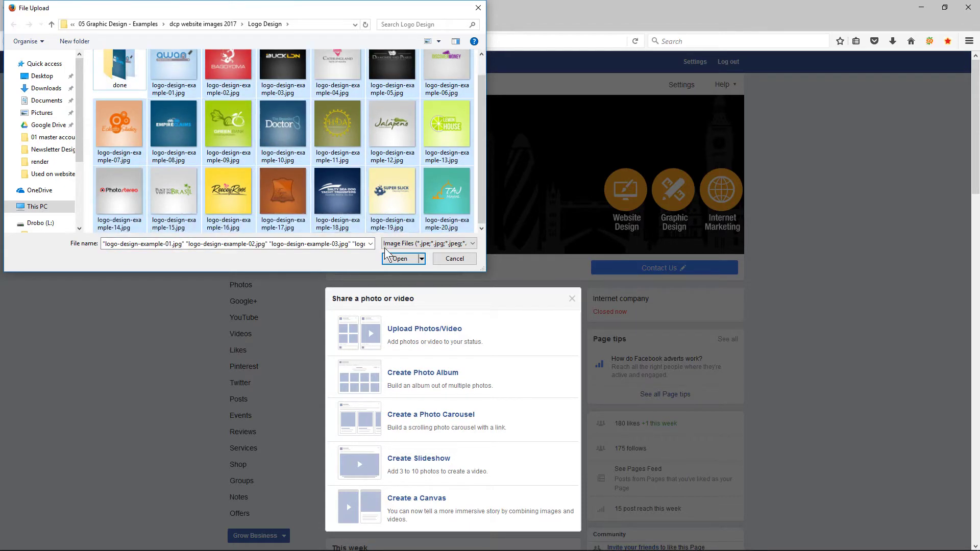
click(400, 259)
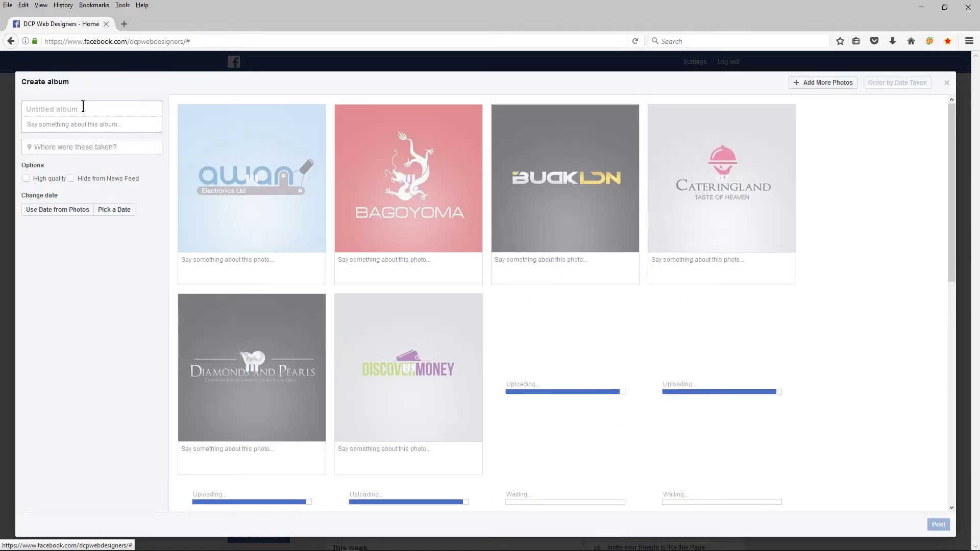
Title the album 'DCP Example Logo Designs', date it 13 May 2017, and begin the description
click(32, 109)
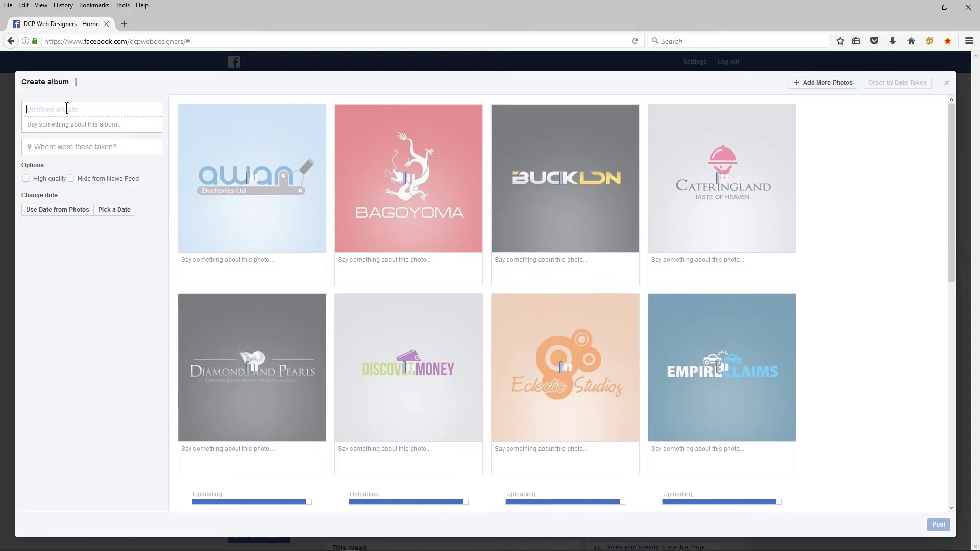
text(DCP)
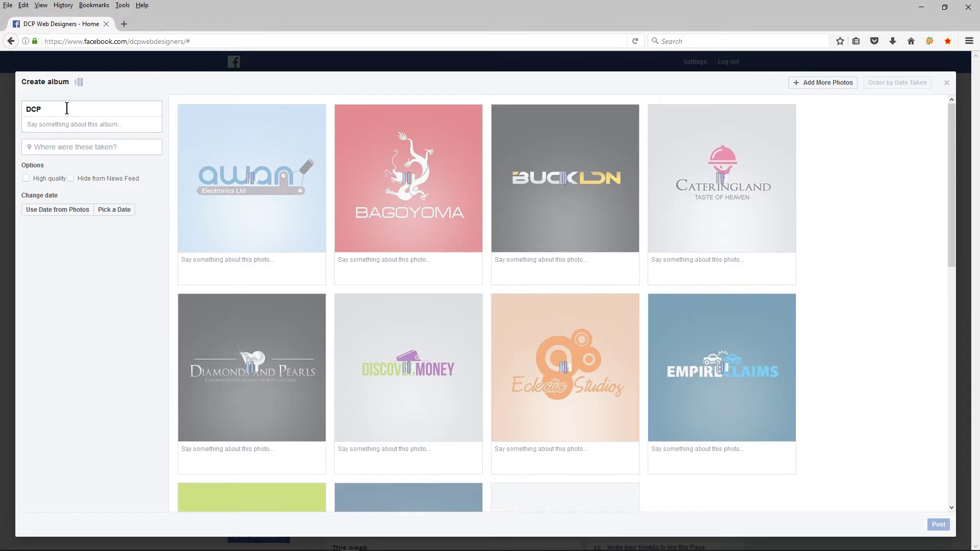
text( Example)
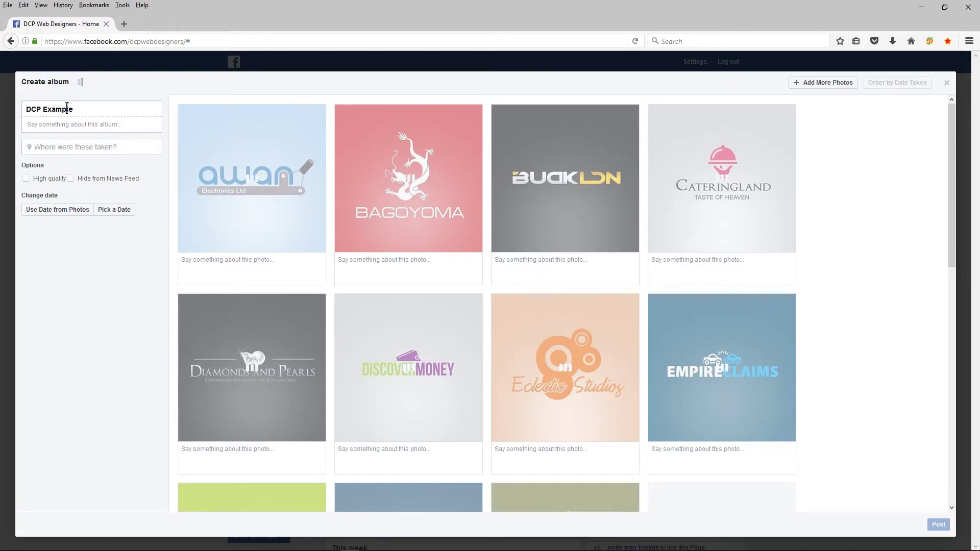
text( Logo )
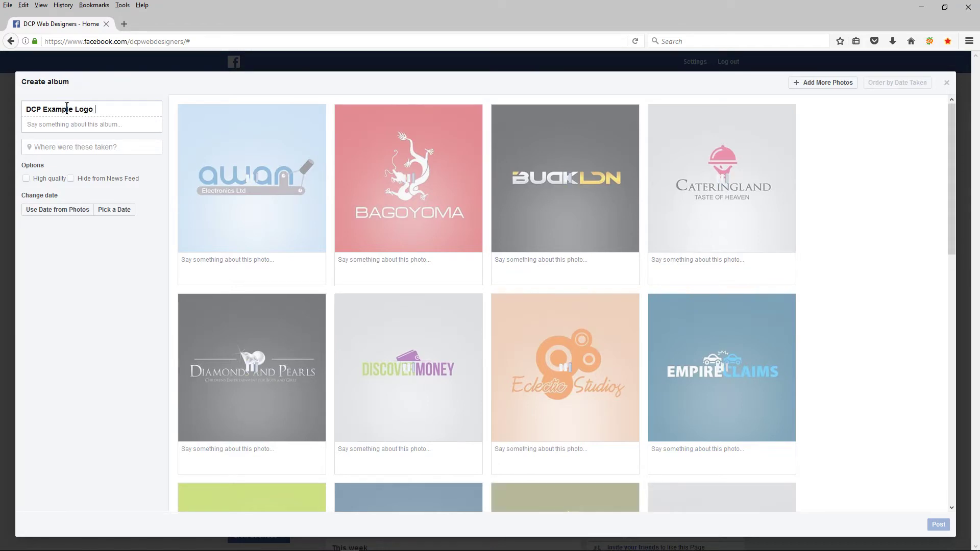
text(Designs)
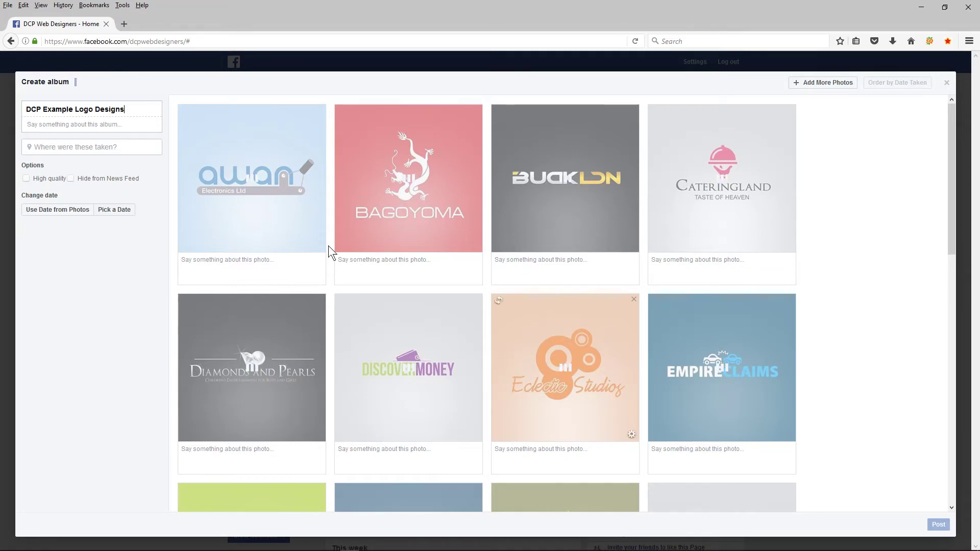
click(114, 210)
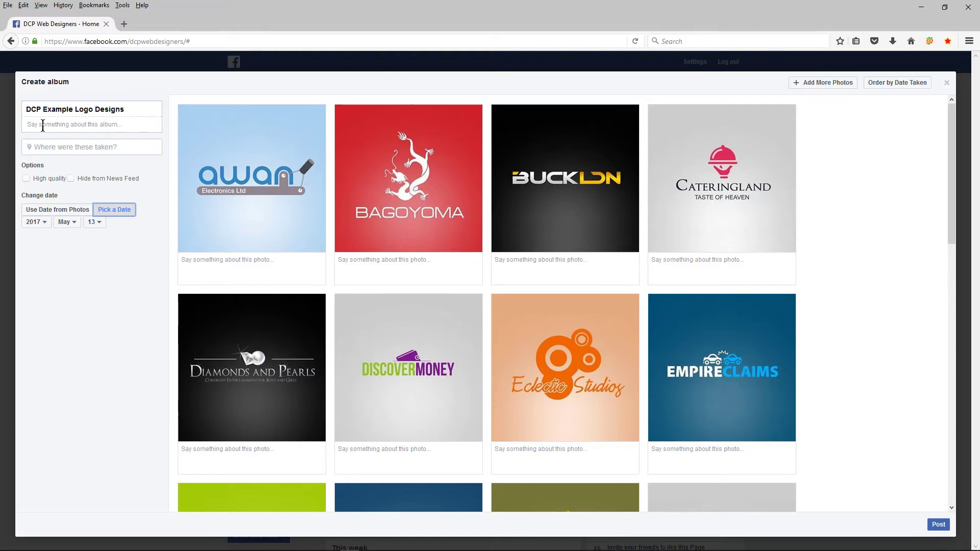
click(60, 125)
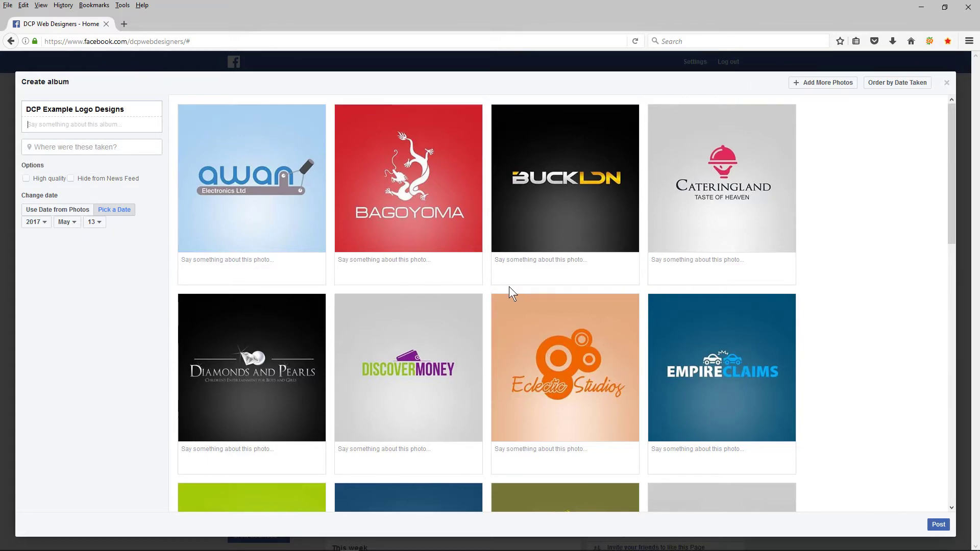
Review the uploaded thumbnails and move the HDA logo into second position
scroll(508, 281, down, 10)
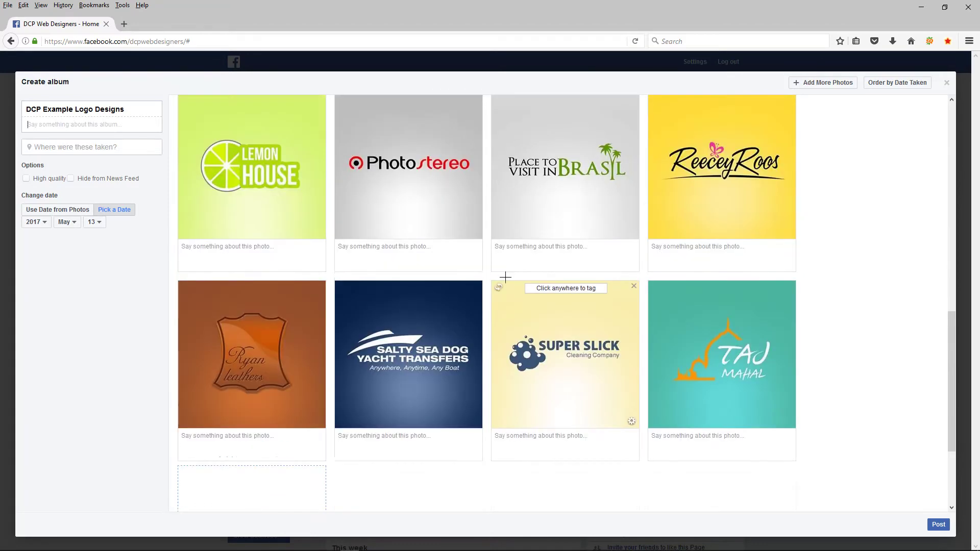
scroll(506, 277, up, 2)
scroll(506, 277, up, 5)
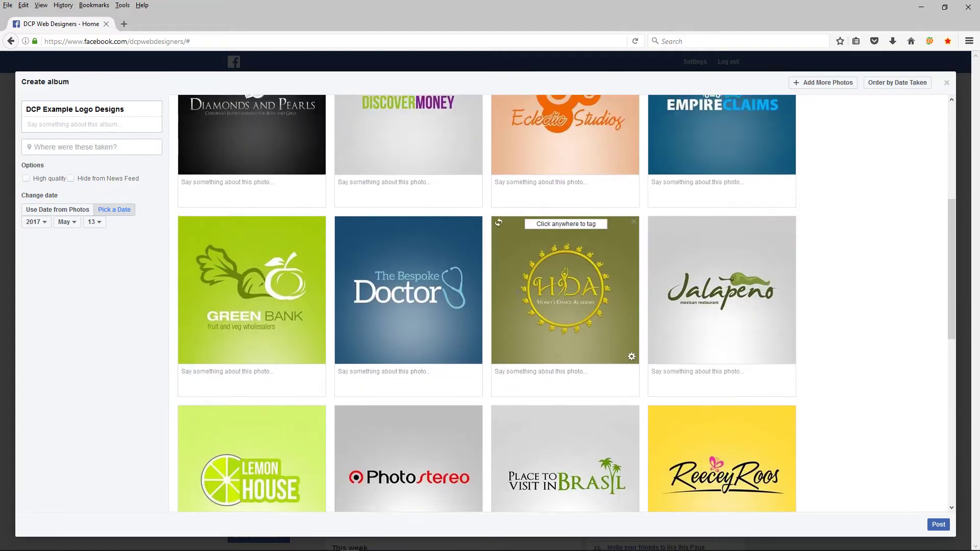
scroll(562, 357, up, 4)
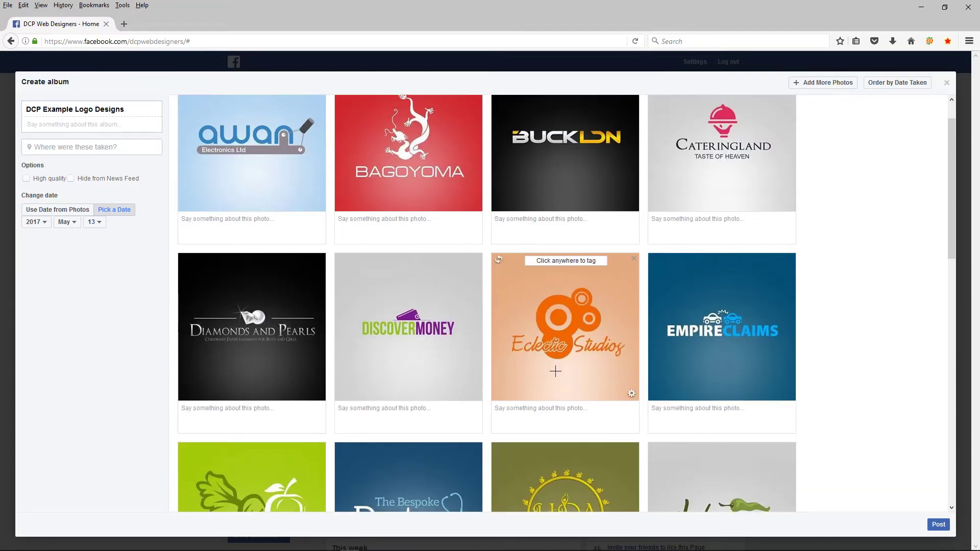
scroll(508, 372, down, 2)
drag(559, 406, 395, 105)
drag(404, 173, 404, 120)
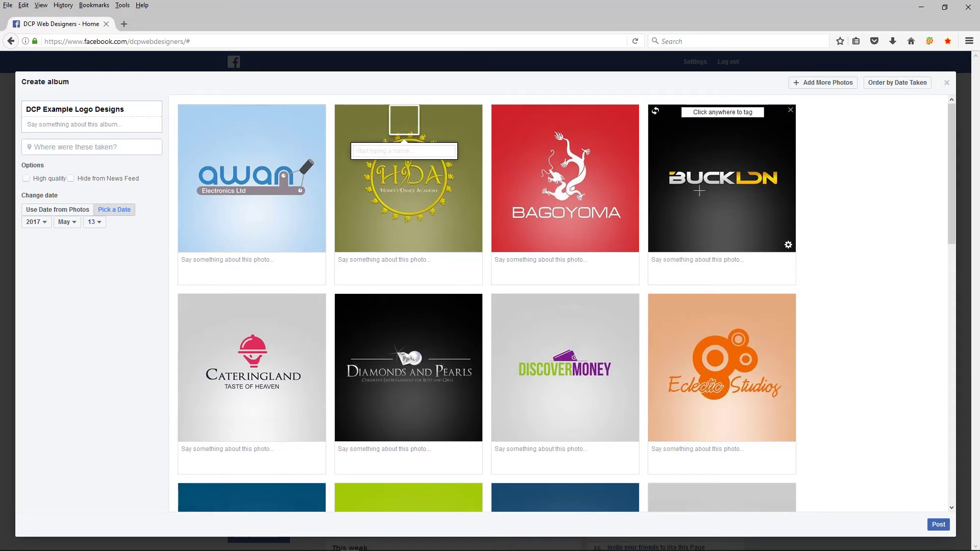
Move the Bagoyoma logo to the front, check the remaining photos, and post the album
drag(564, 185, 281, 186)
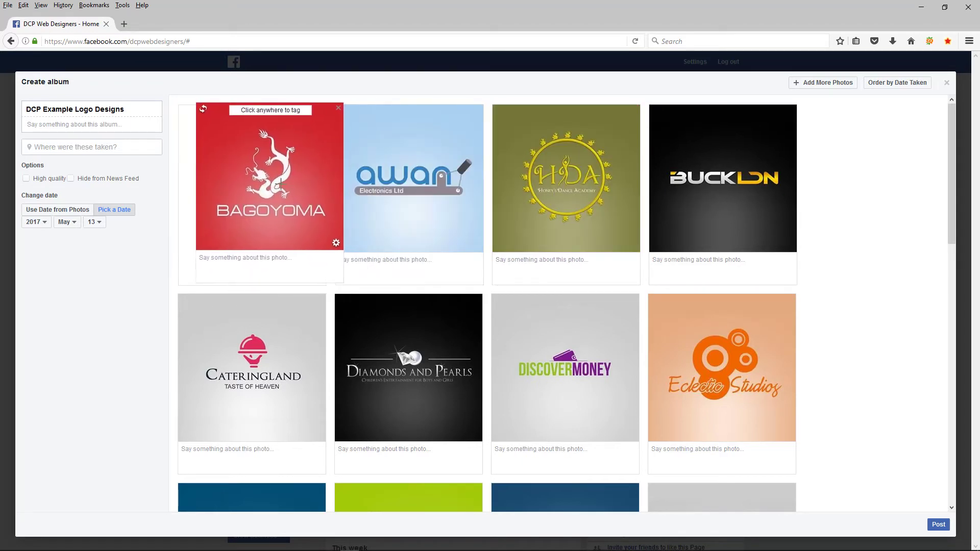
scroll(562, 327, down, 8)
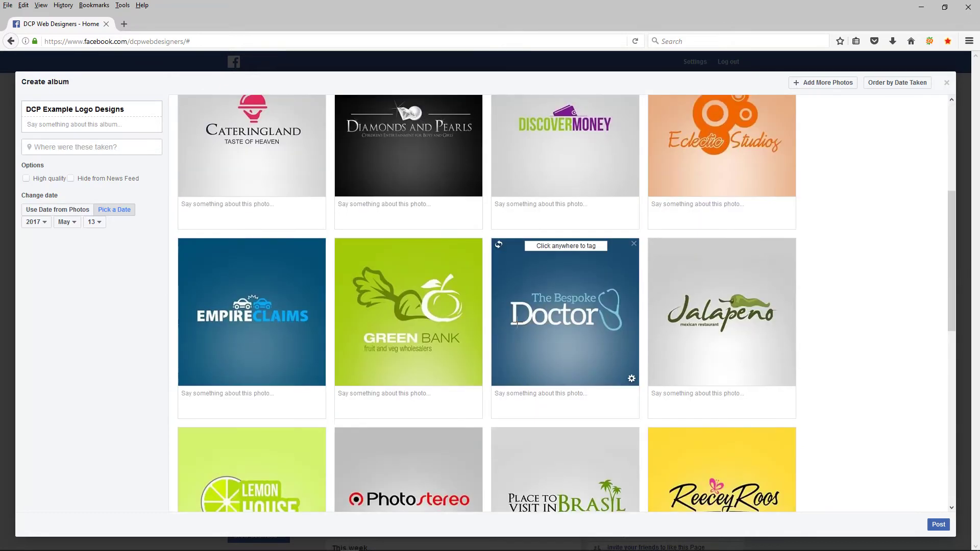
scroll(649, 360, down, 5)
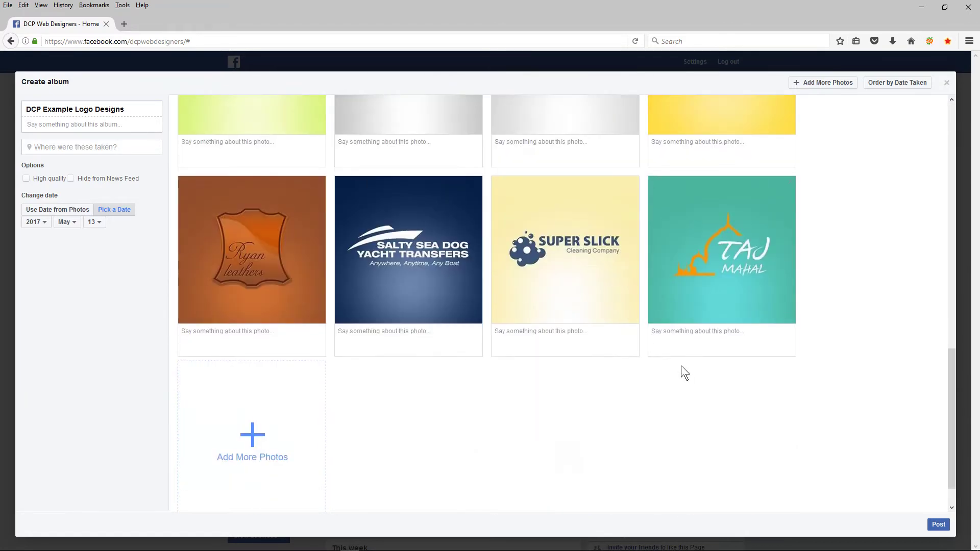
click(938, 526)
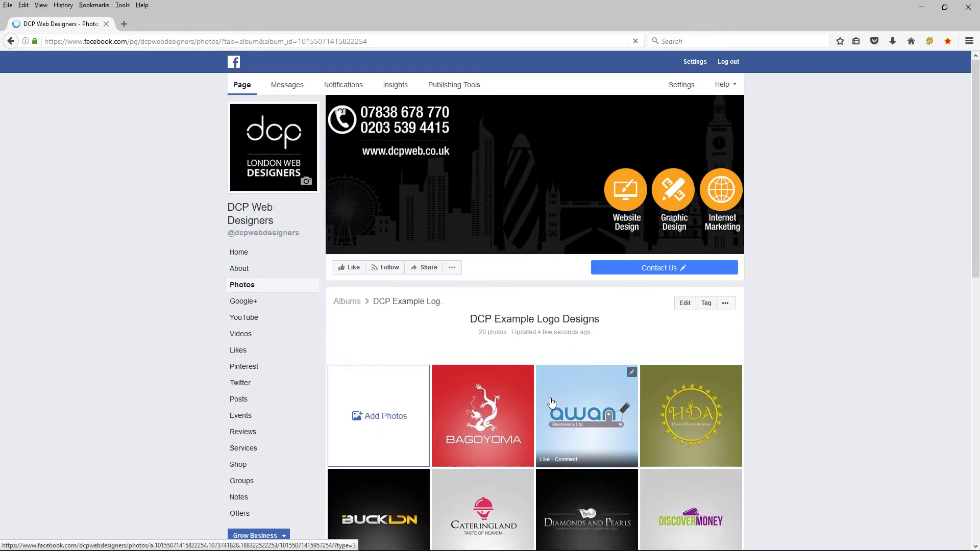
Check the published album's '...' options menu, dismiss it, and return to the page home
scroll(616, 327, down, 3)
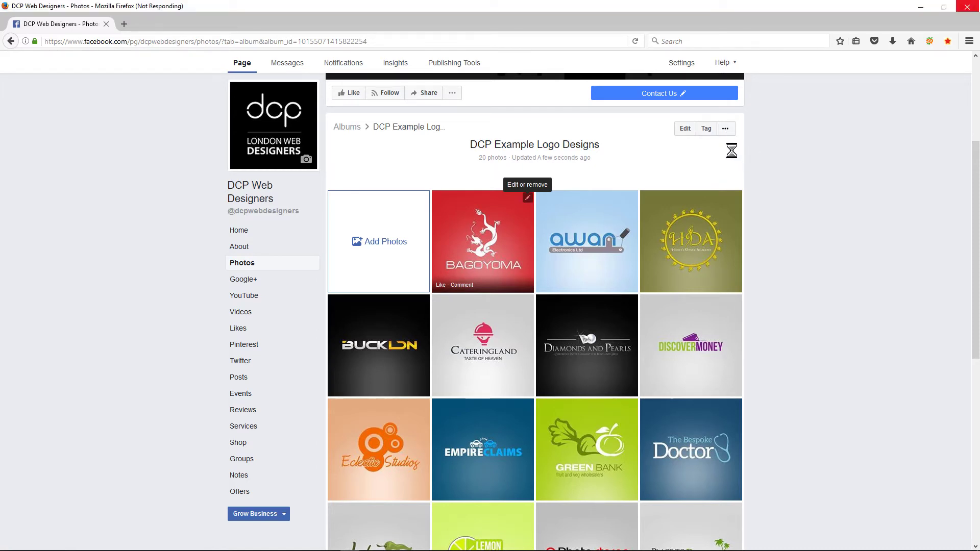
click(725, 128)
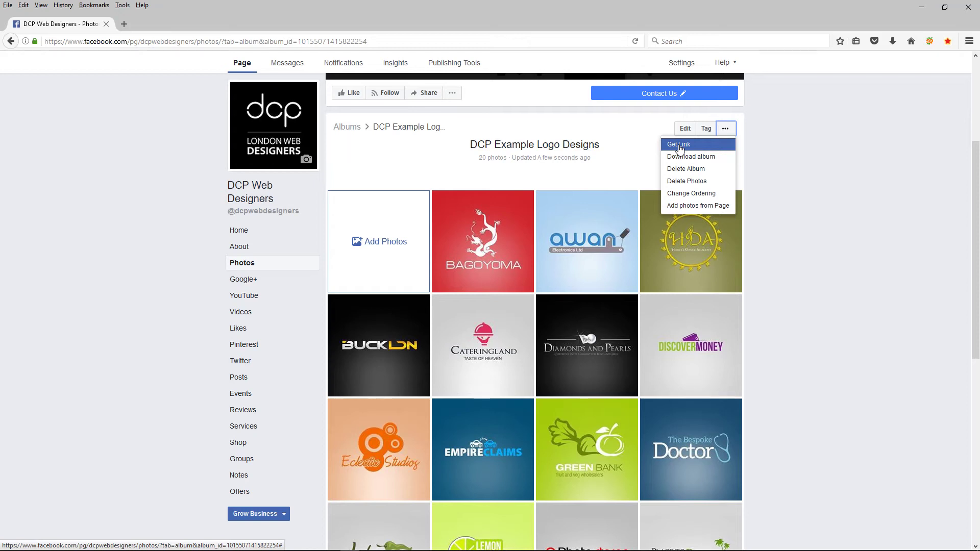
click(819, 192)
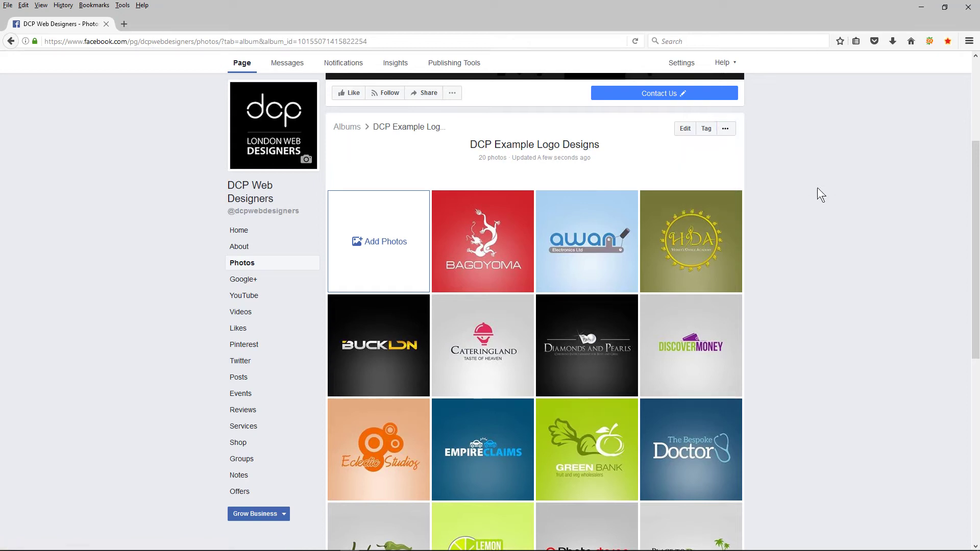
click(241, 66)
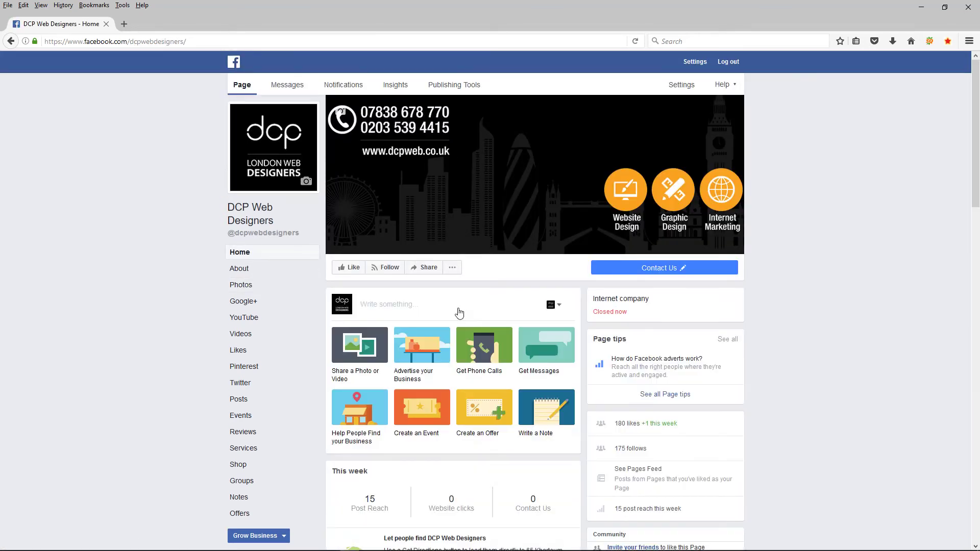
Scroll to the album post in the Posts feed and open the Bagoyoma photo
scroll(458, 313, down, 10)
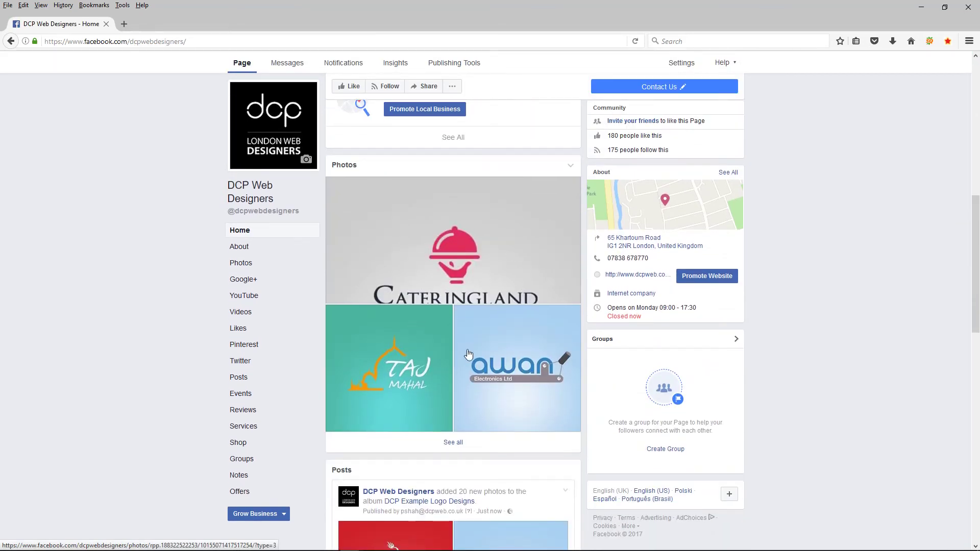
scroll(466, 293, down, 5)
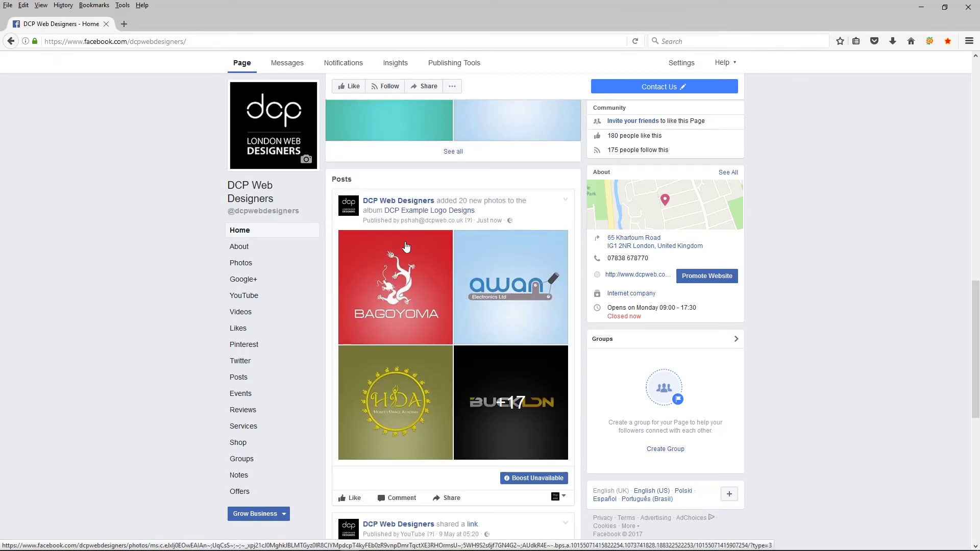
click(450, 332)
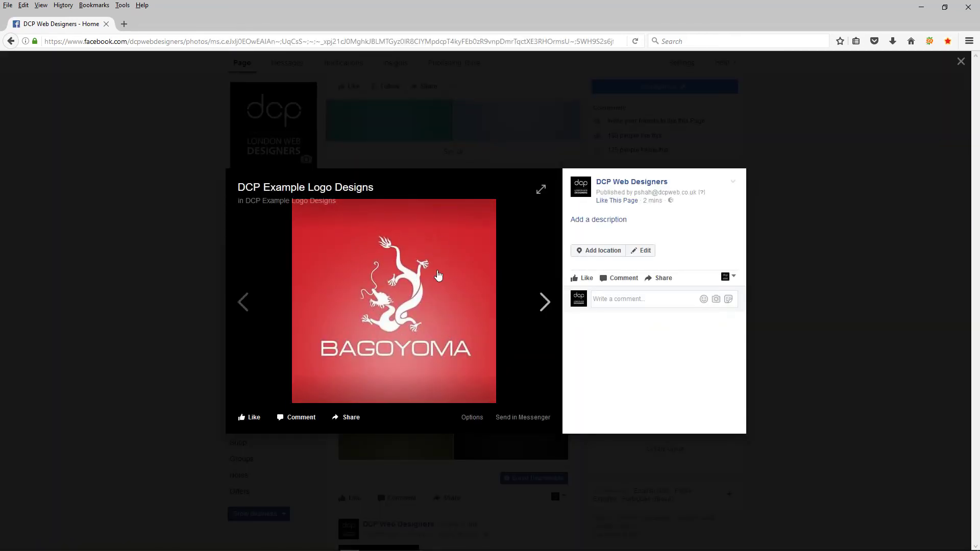
Browse through the album photos up to the DiscoverMoney logo, then close the viewer
click(545, 303)
click(545, 303)
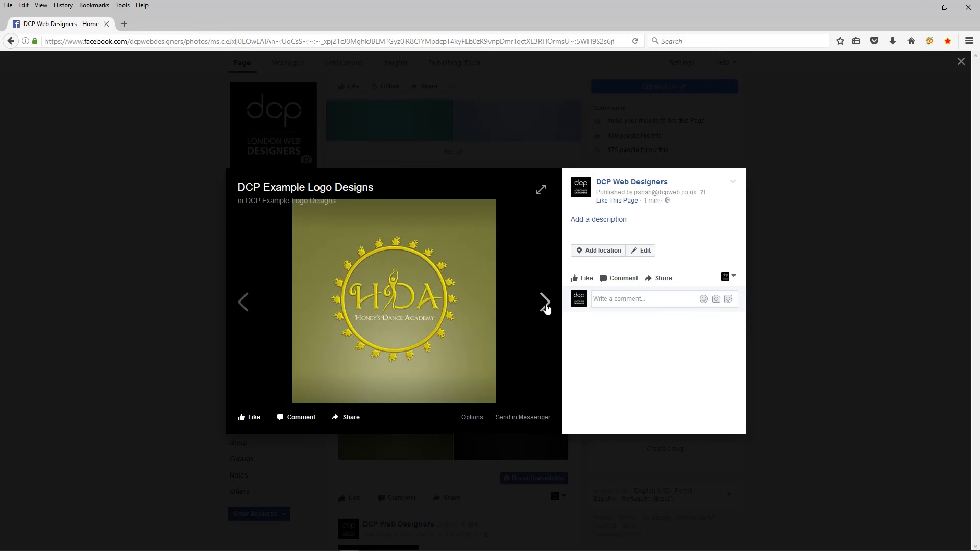
click(545, 303)
click(545, 302)
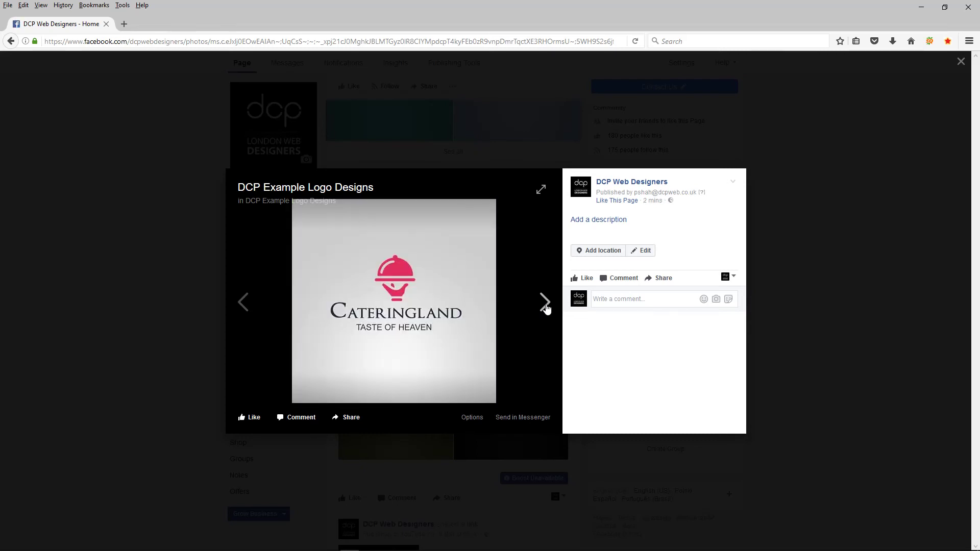
click(545, 304)
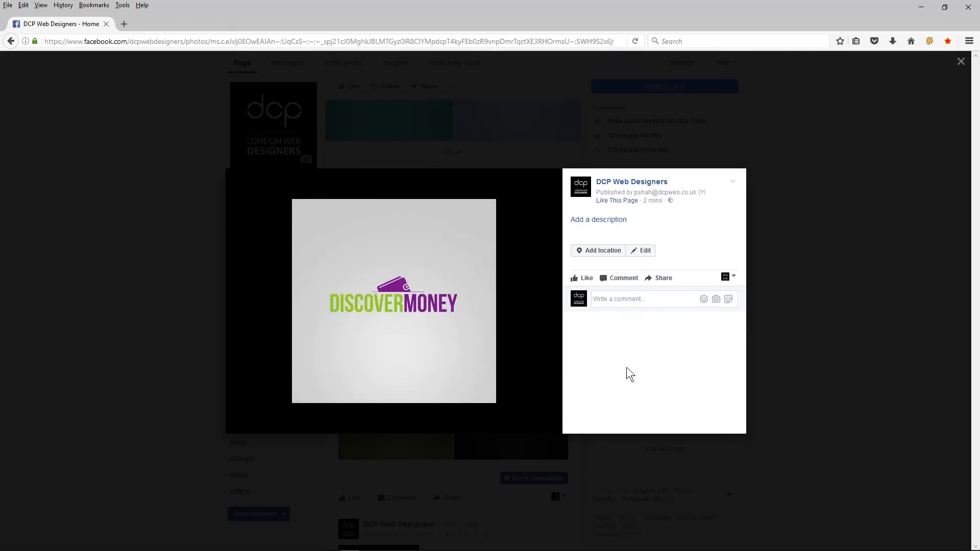
click(798, 259)
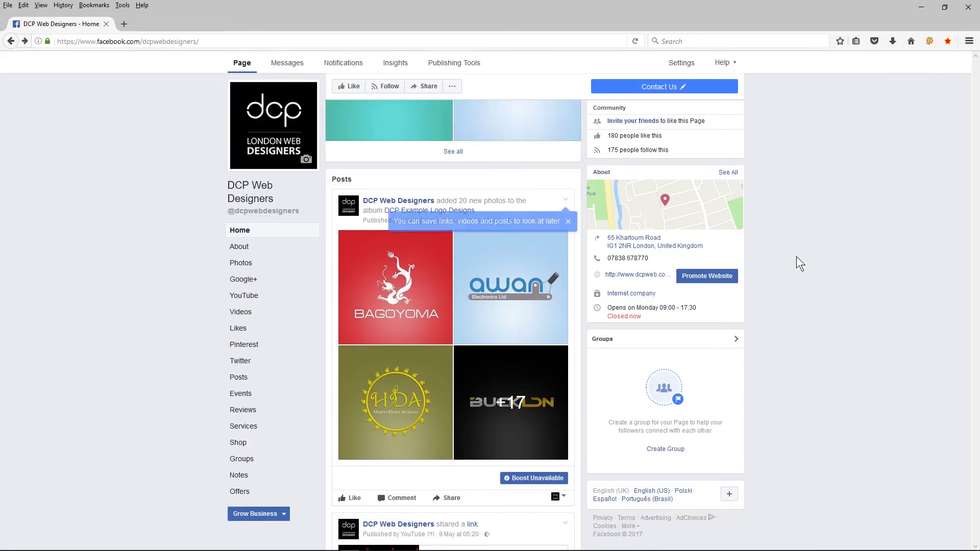
scroll(513, 332, up, 6)
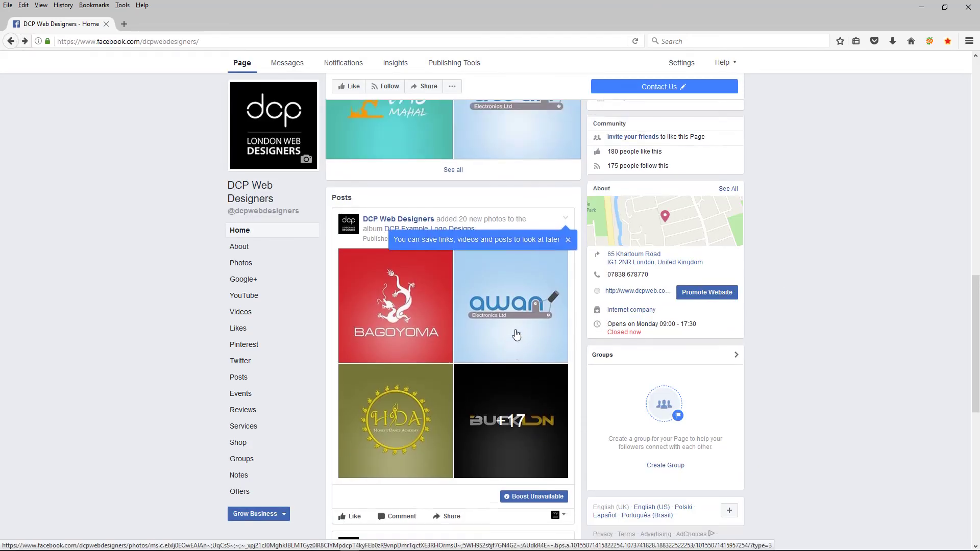
scroll(477, 345, up, 2)
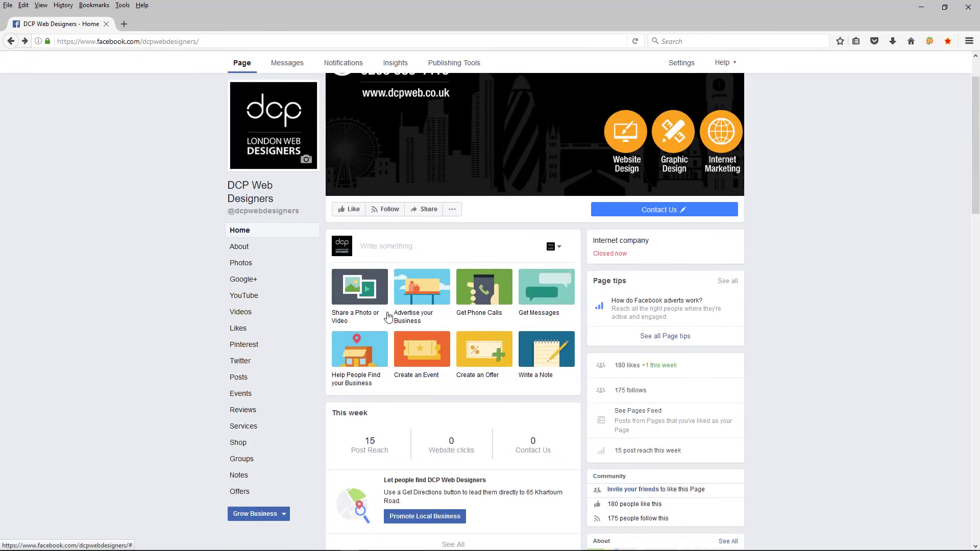